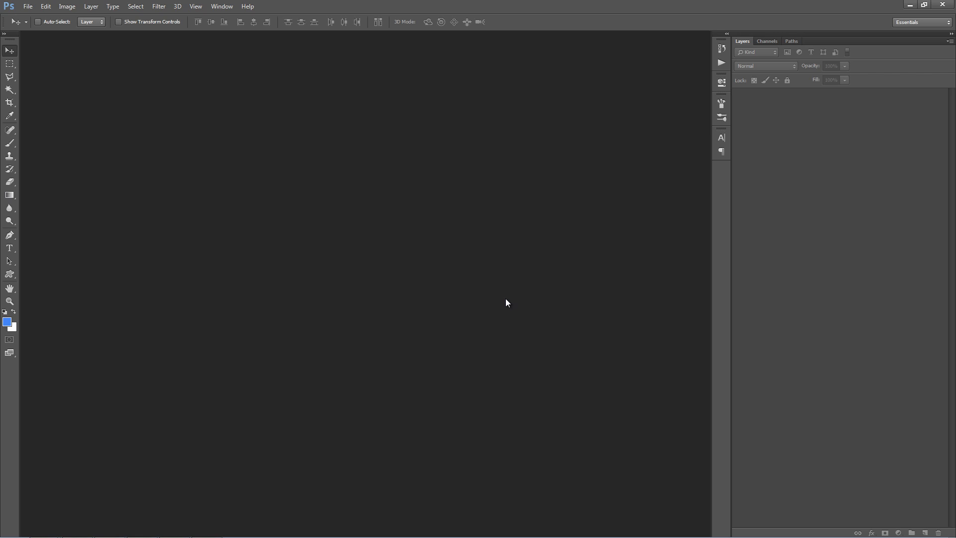
Open photo.jpg, the hooded portrait, from the Light Streak Maker folder
key("ctrl+o")
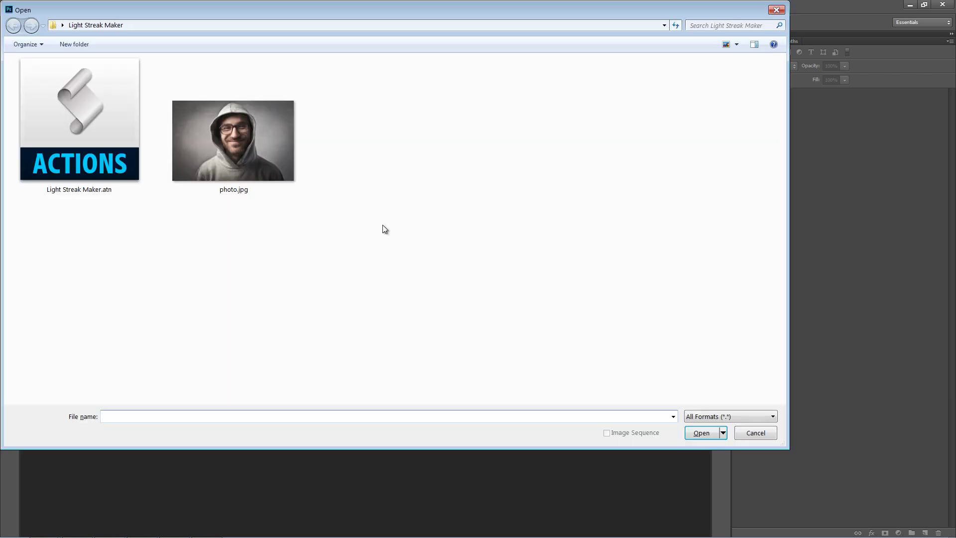
left_click(263, 163)
double_click(263, 164)
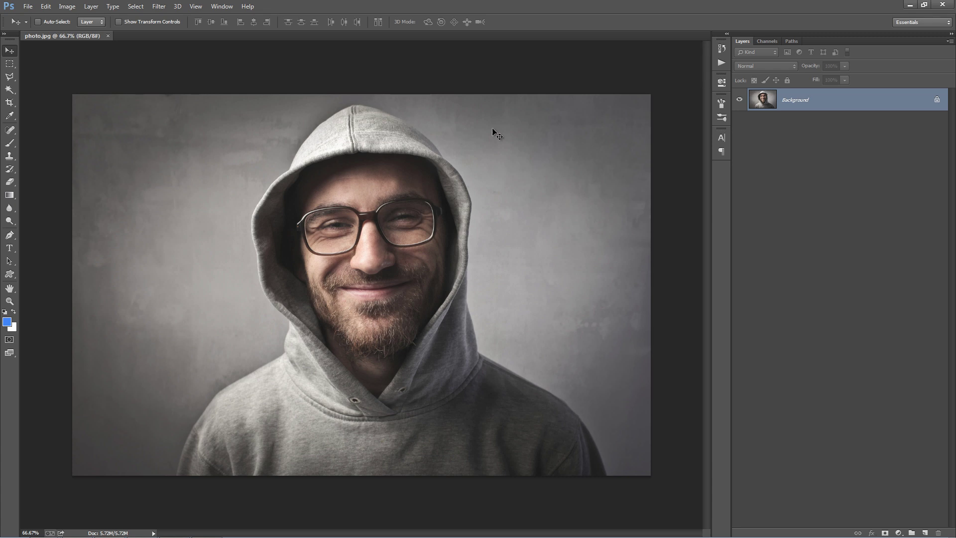
Load Light Streak Maker.atn into the Actions panel, expand the set, then collapse the panel
left_click(222, 6)
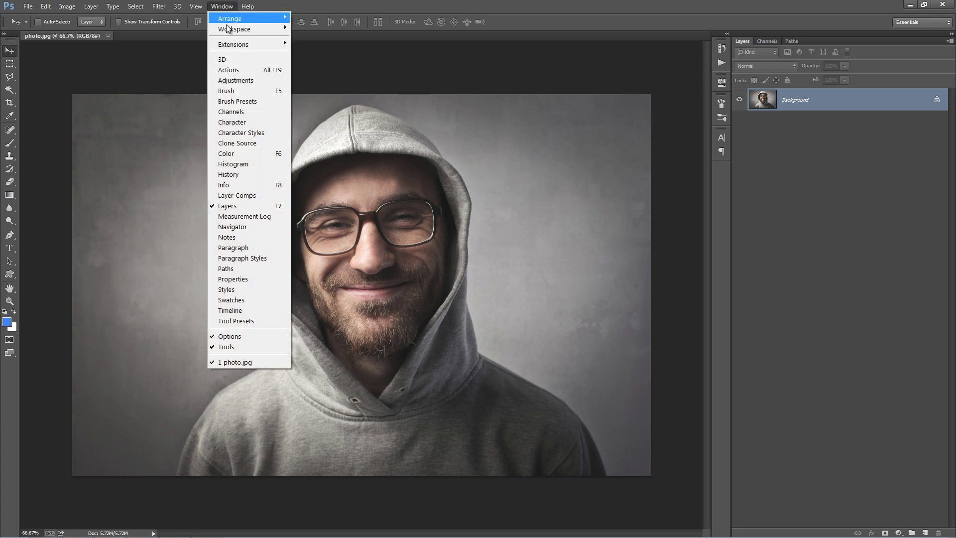
left_click(254, 70)
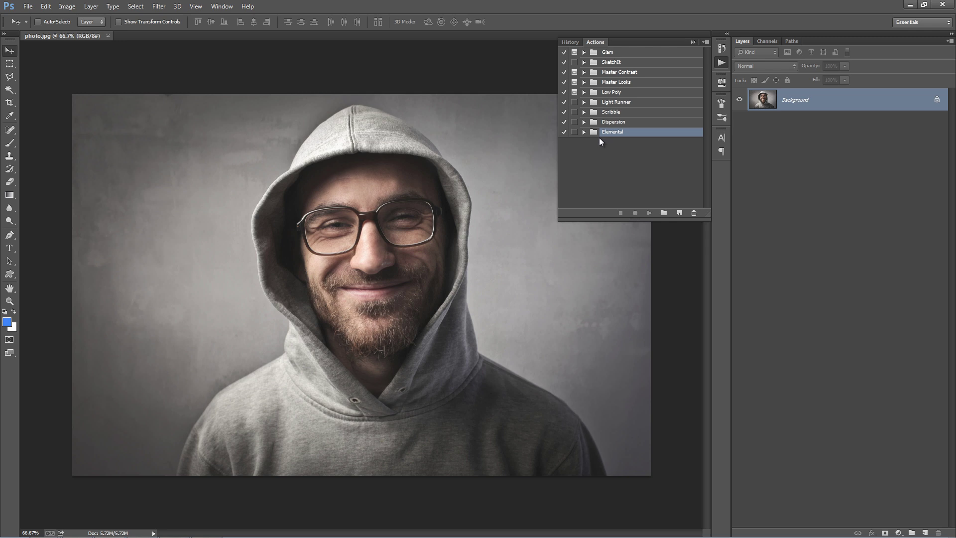
left_click(706, 44)
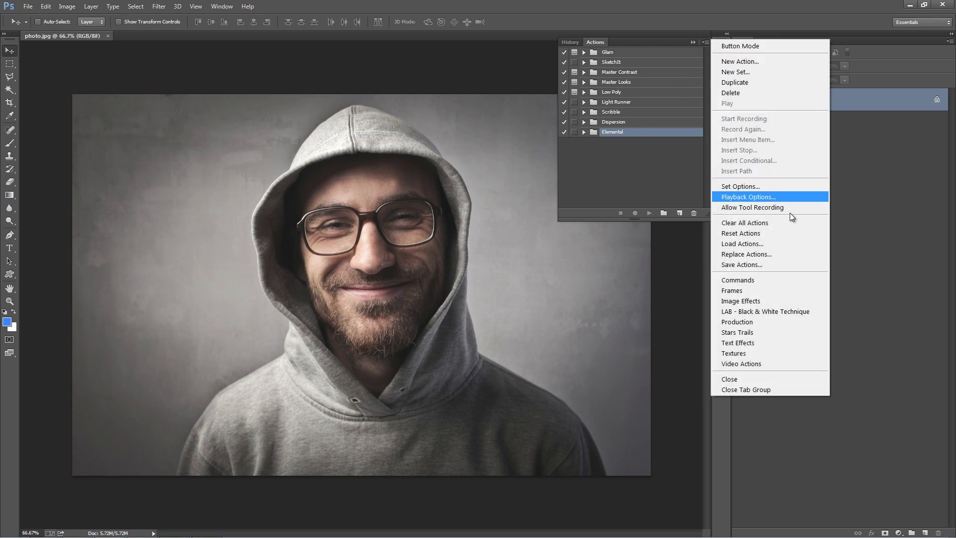
left_click(773, 243)
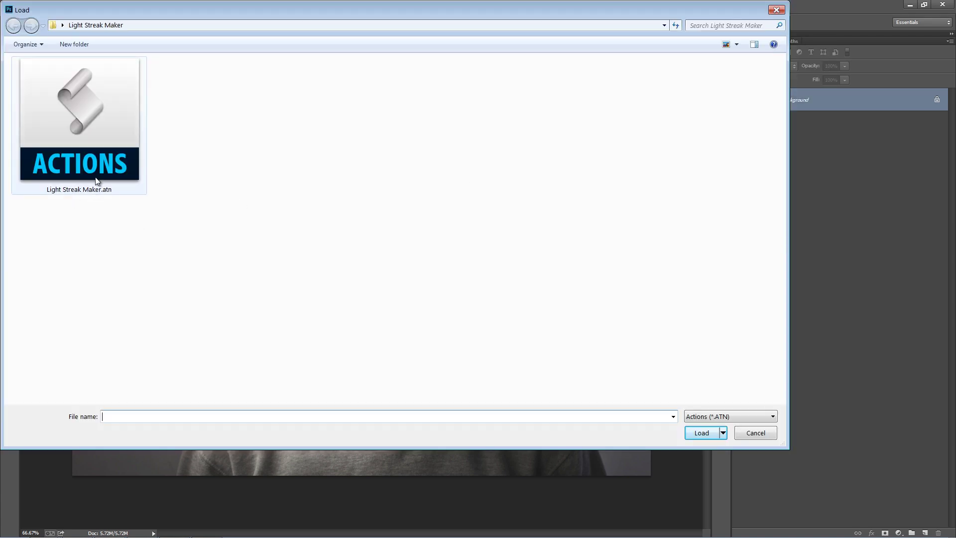
double_click(96, 150)
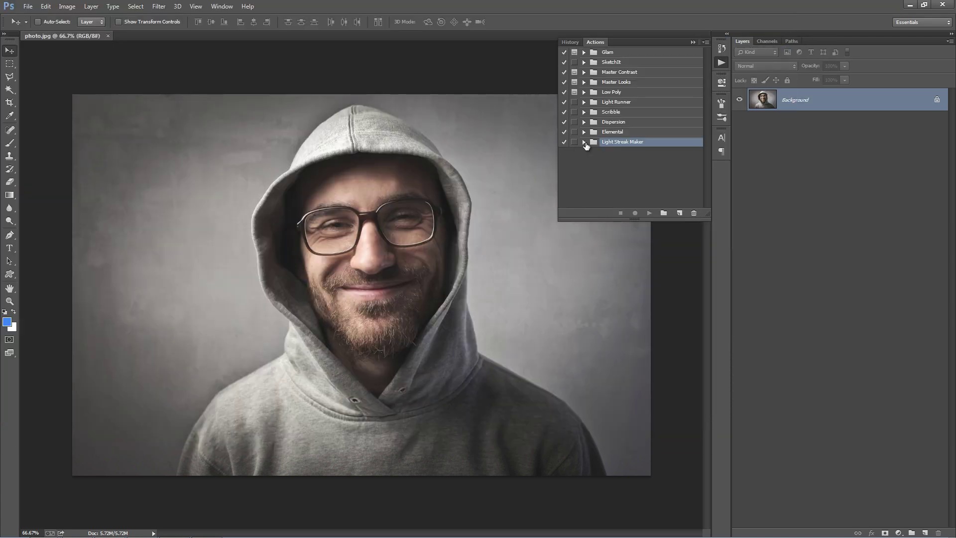
left_click(584, 142)
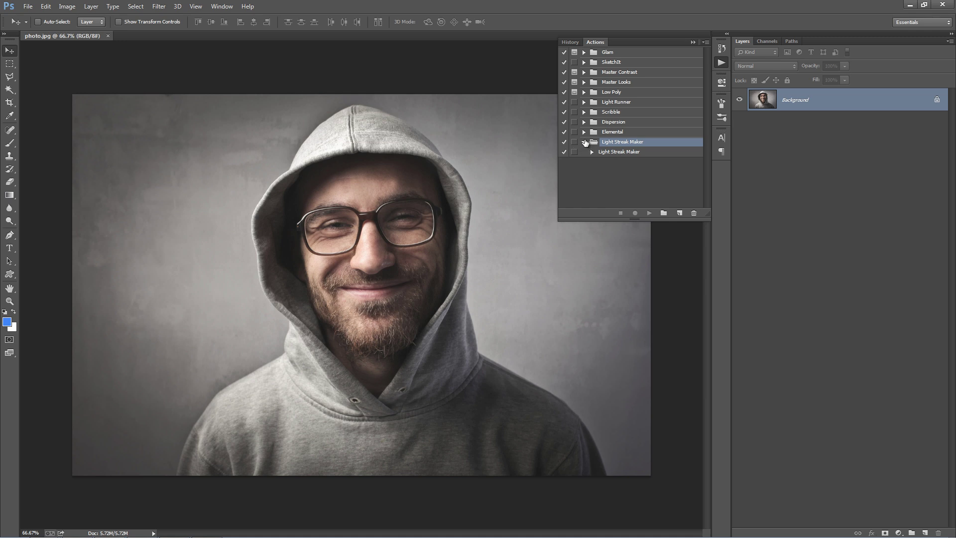
left_click(692, 42)
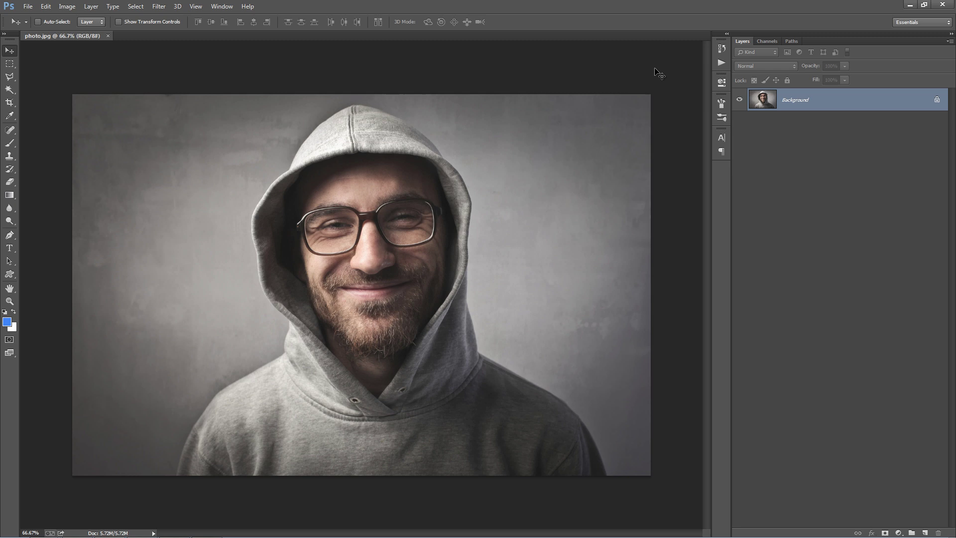
Create a new empty layer named '1' with Ctrl+Shift+N
key("ctrl+shift+n")
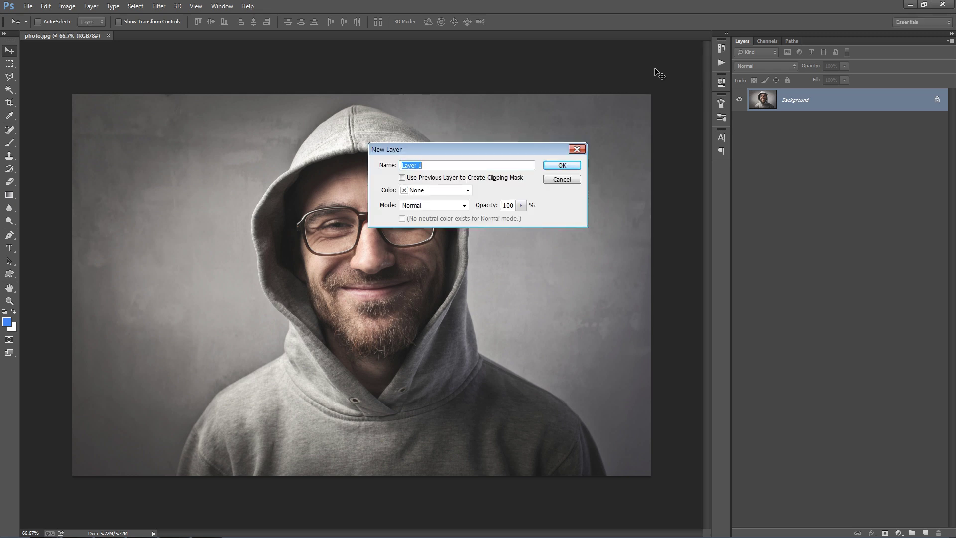
type("1")
key("Return")
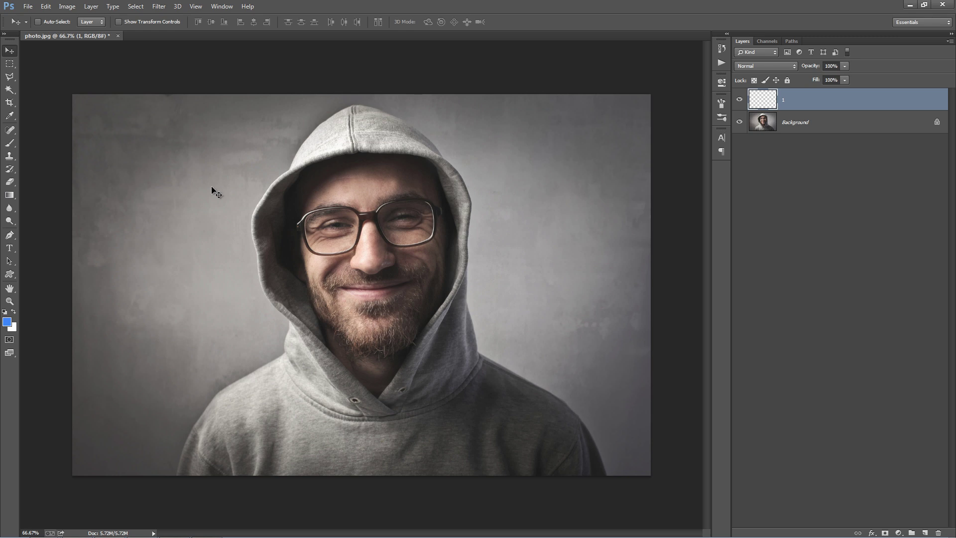
Choose a small hard round brush for painting
key("b")
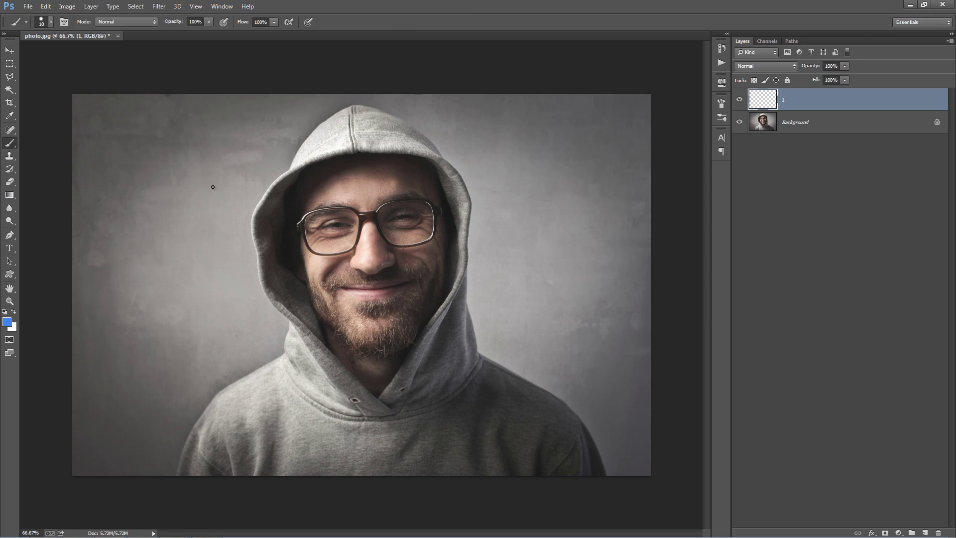
right_click(213, 187)
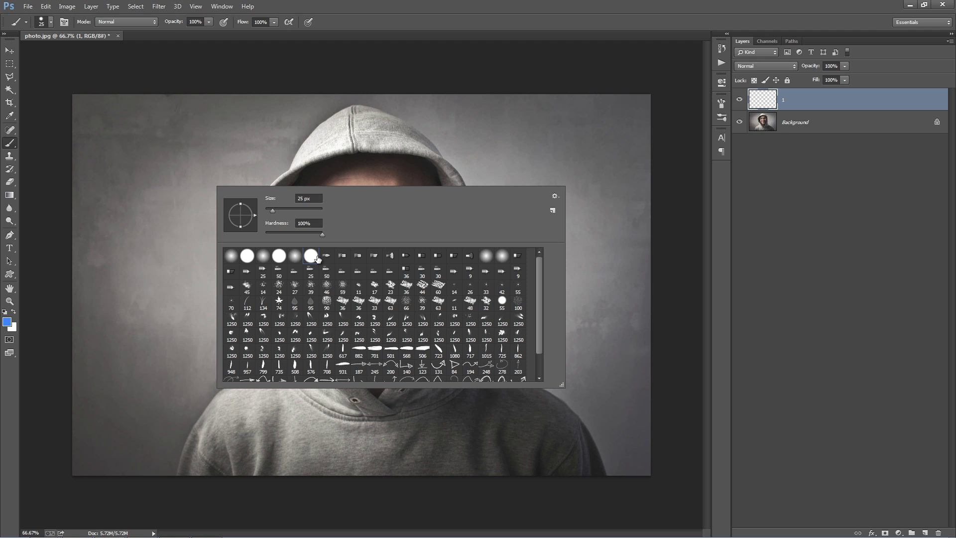
double_click(312, 256)
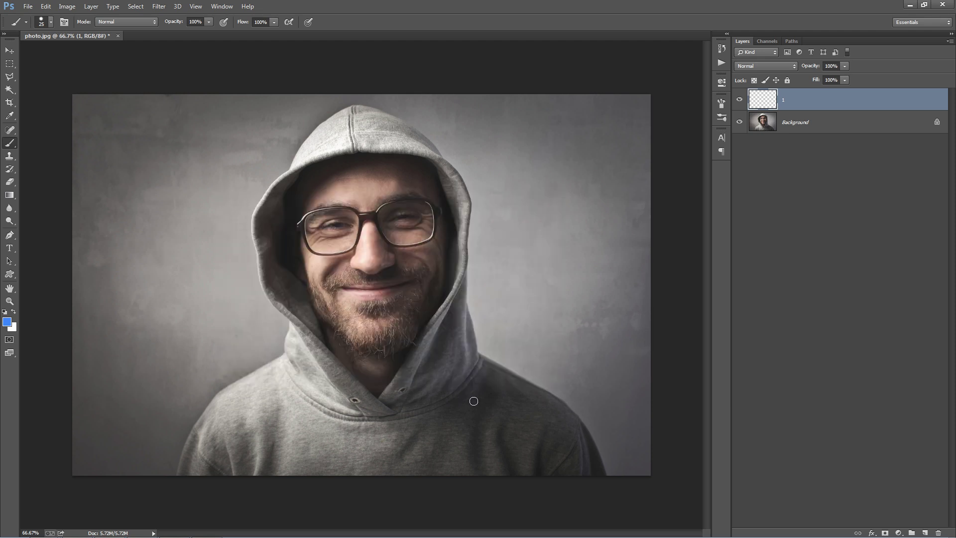
key("bracketright")
key("bracketright")
key("bracketright")
key("bracketright")
key("bracketright")
key("bracketright")
key("bracketright")
key("bracketright")
key("bracketright")
key("bracketright")
key("bracketleft")
key("bracketleft")
key("bracketleft")
key("bracketleft")
key("bracketright")
key("bracketright")
key("bracketright")
key("bracketright")
key("bracketright")
key("bracketright")
key("bracketleft")
key("bracketleft")
key("bracketleft")
key("bracketleft")
key("bracketleft")
key("bracketleft")
key("bracketleft")
key("bracketleft")
key("bracketleft")
key("bracketleft")
key("bracketleft")
key("bracketleft")
key("bracketleft")
key("bracketleft")
Paint blue strokes along the hood's inner edge, lower right side and top
mouse_move(361, 153)
left_mouse_down()
mouse_move(290, 175)
mouse_move(250, 233)
mouse_move(303, 338)
mouse_move(393, 411)
mouse_move(459, 292)
mouse_move(468, 240)
mouse_move(460, 176)
mouse_move(408, 147)
mouse_move(359, 152)
mouse_move(290, 197)
mouse_move(292, 270)
mouse_move(360, 381)
left_mouse_up()
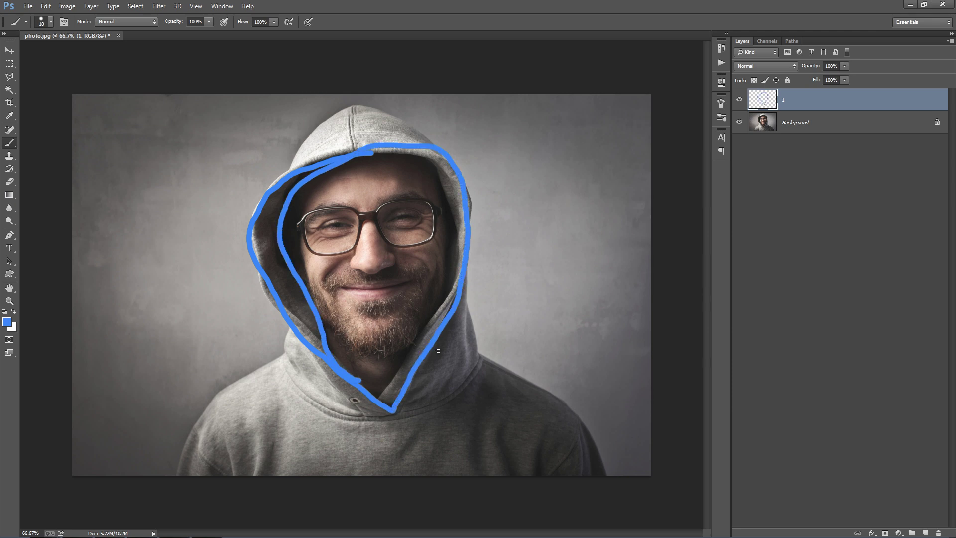
mouse_move(448, 321)
left_mouse_down()
mouse_move(414, 404)
mouse_move(458, 318)
mouse_move(425, 372)
mouse_move(425, 395)
mouse_move(482, 364)
left_mouse_up()
mouse_move(308, 163)
left_mouse_down()
mouse_move(355, 139)
mouse_move(401, 146)
left_mouse_up()
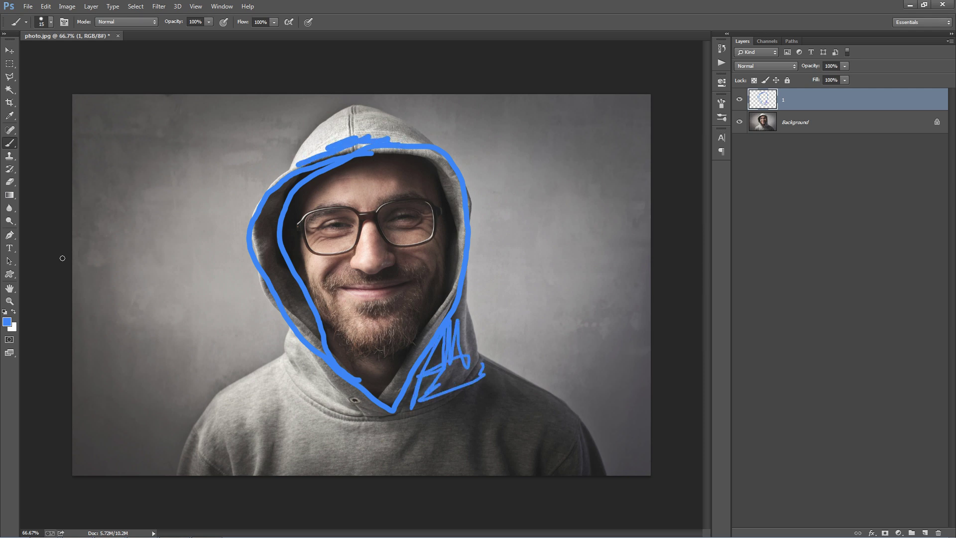
Set the foreground colour to pink #fa0880
left_click(7, 322)
left_click(875, 139)
left_click_drag(875, 146, 877, 121)
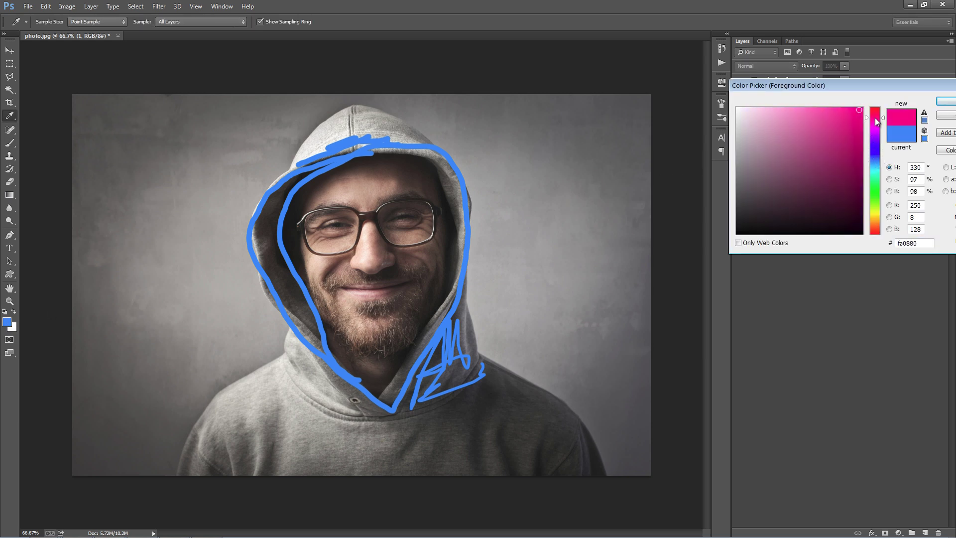
left_click(946, 101)
Paint pink strokes over the glasses frames and along both parts of the collar
key("b")
mouse_move(349, 209)
left_mouse_down()
mouse_move(311, 212)
mouse_move(304, 223)
mouse_move(325, 256)
mouse_move(355, 251)
mouse_move(356, 207)
mouse_move(389, 241)
mouse_move(431, 240)
mouse_move(443, 212)
mouse_move(416, 201)
mouse_move(376, 223)
left_mouse_up()
key("bracketleft")
key("bracketleft")
key("bracketleft")
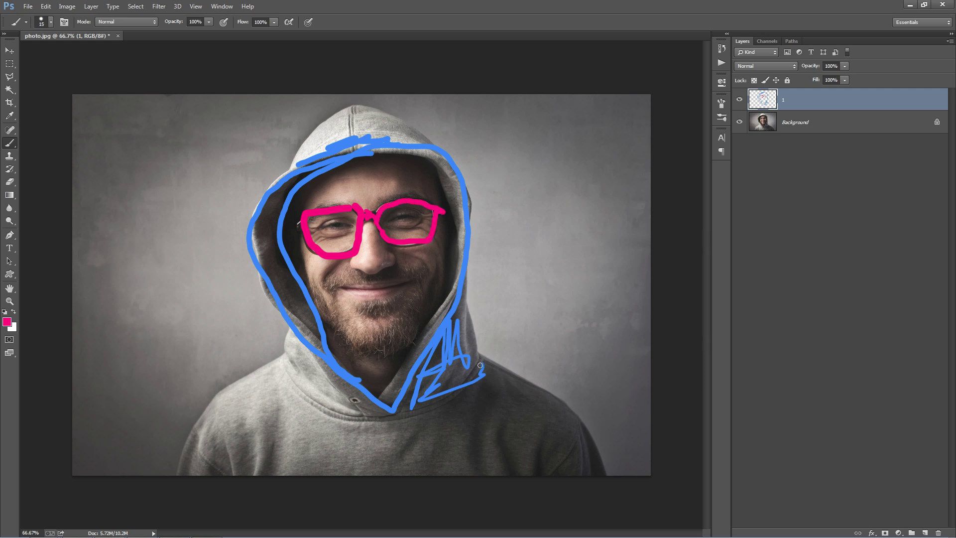
mouse_move(277, 361)
left_mouse_down()
mouse_move(361, 413)
mouse_move(311, 394)
left_mouse_up()
key("bracketleft")
key("bracketleft")
key("bracketleft")
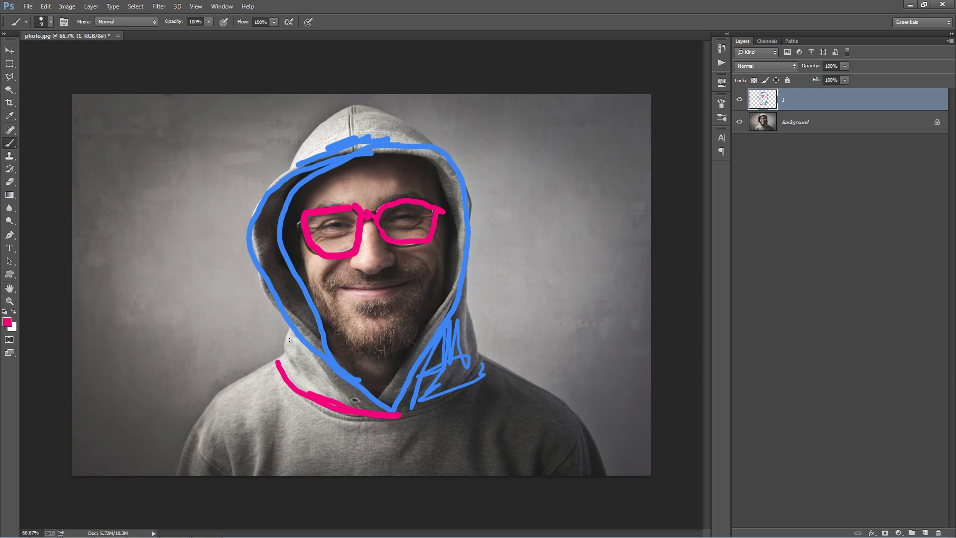
mouse_move(287, 341)
left_mouse_down()
mouse_move(293, 362)
mouse_move(347, 398)
mouse_move(285, 376)
mouse_move(278, 363)
mouse_move(234, 386)
mouse_move(188, 434)
mouse_move(178, 477)
mouse_move(204, 446)
mouse_move(213, 469)
left_mouse_up()
Paint pink strokes down the right shoulder and arcs beside both hood sides
key("bracketright")
mouse_move(481, 352)
left_mouse_down()
mouse_move(545, 393)
mouse_move(593, 441)
mouse_move(605, 474)
left_mouse_up()
left_click_drag(592, 427, 537, 470)
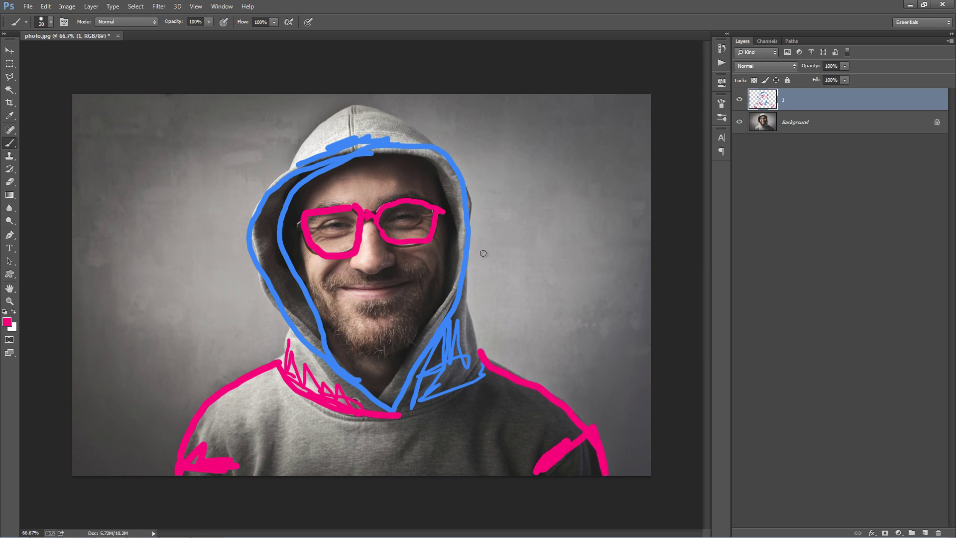
mouse_move(478, 283)
left_mouse_down()
mouse_move(477, 184)
mouse_move(460, 139)
mouse_move(491, 203)
mouse_move(481, 220)
mouse_move(481, 283)
left_mouse_up()
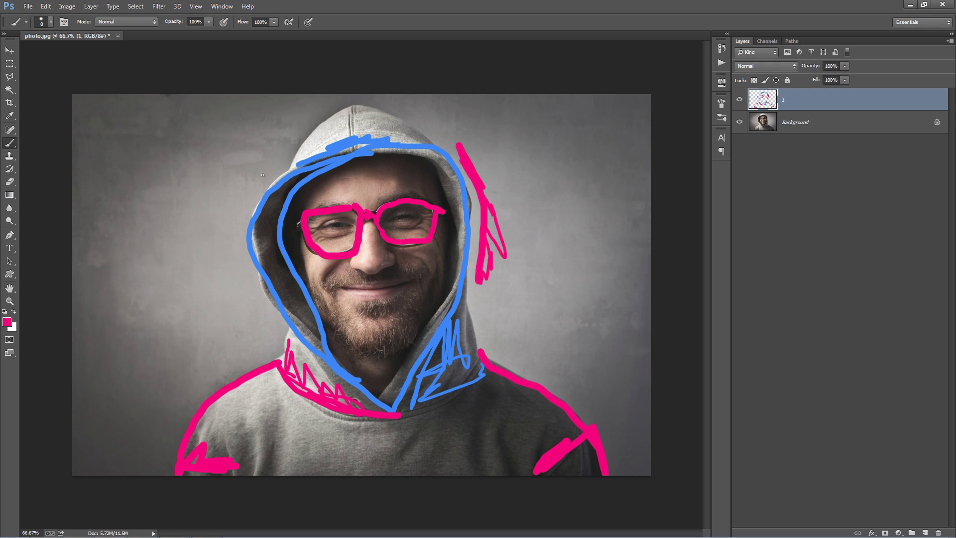
mouse_move(281, 156)
left_mouse_down()
mouse_move(244, 185)
mouse_move(241, 278)
left_mouse_up()
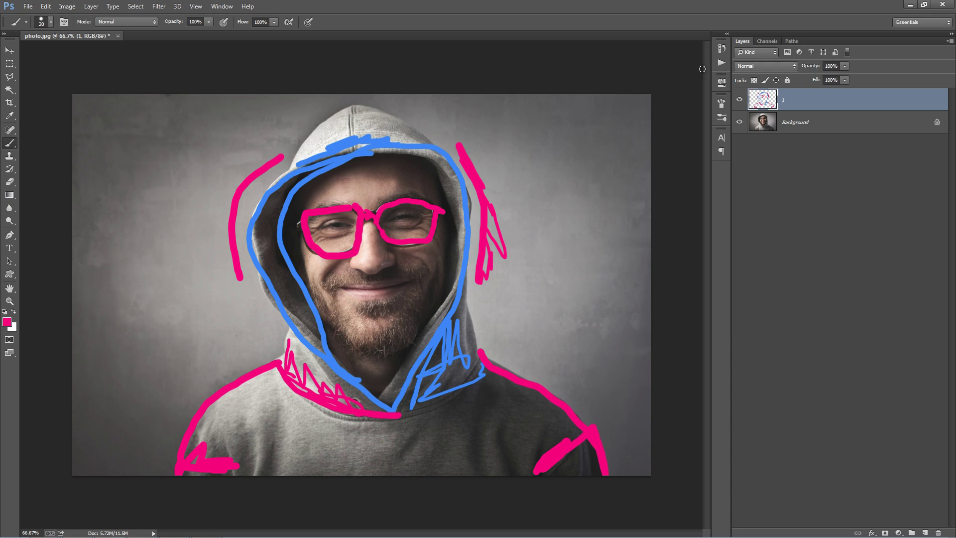
Play the Light Streak Maker action on the painted blue and pink strokes
left_click(718, 63)
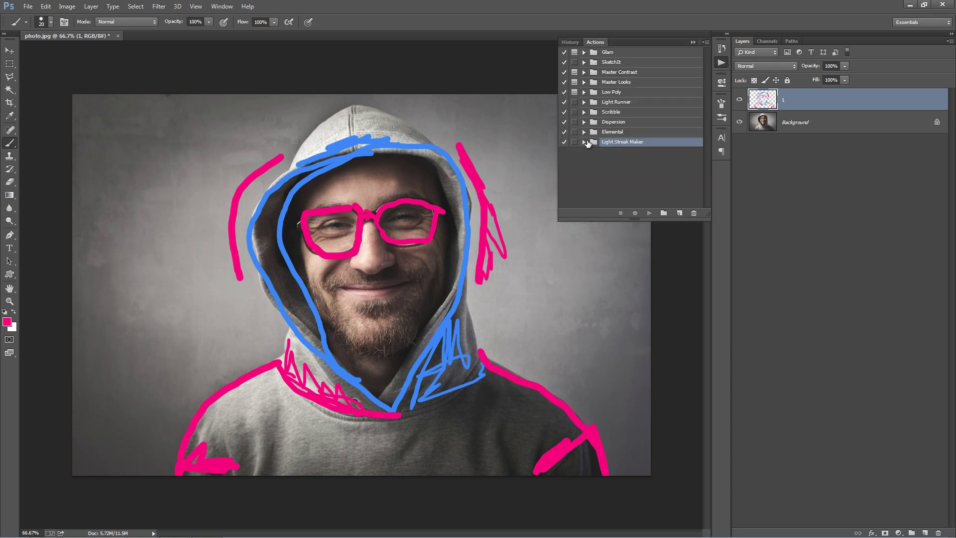
left_click(586, 143)
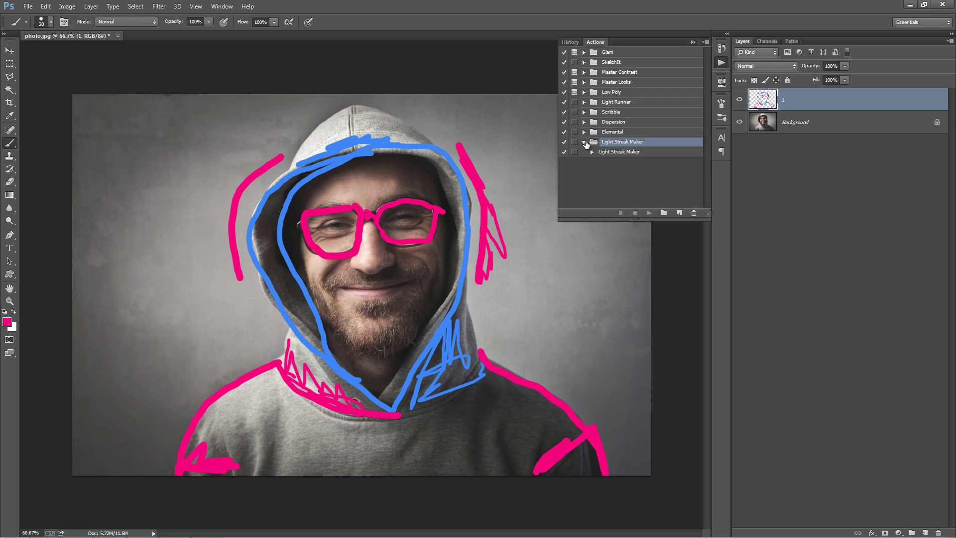
left_click(641, 153)
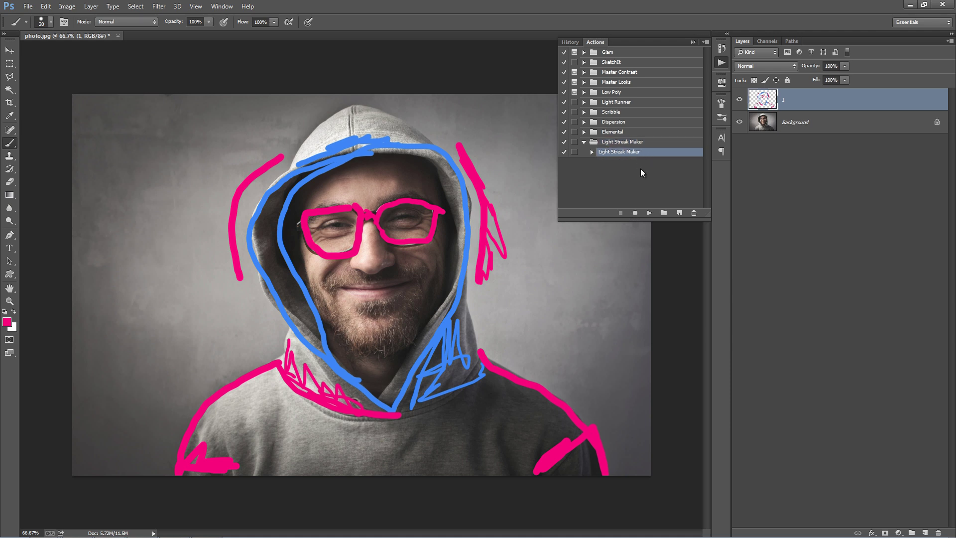
left_click(648, 214)
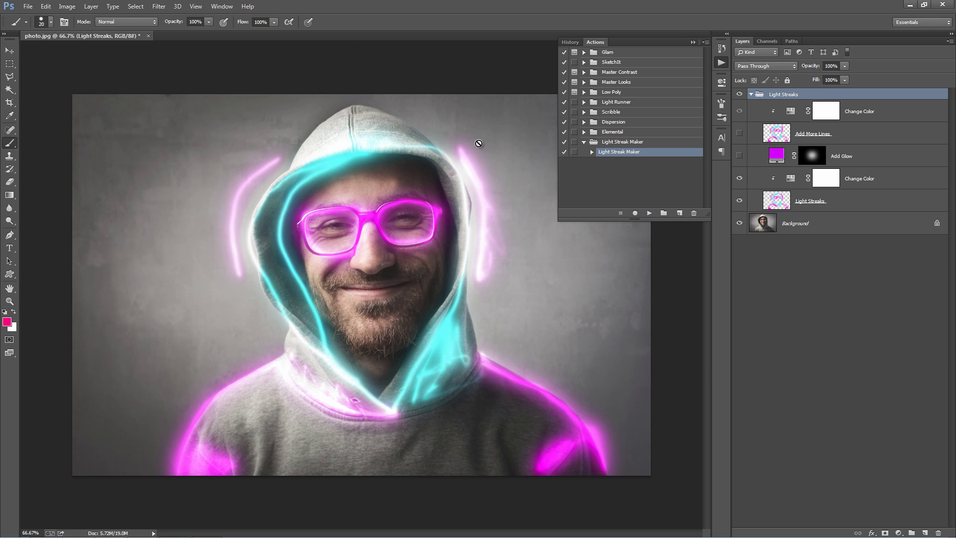
Collapse the Actions panel and Light Streaks group, test-move the group, then undo
key("v")
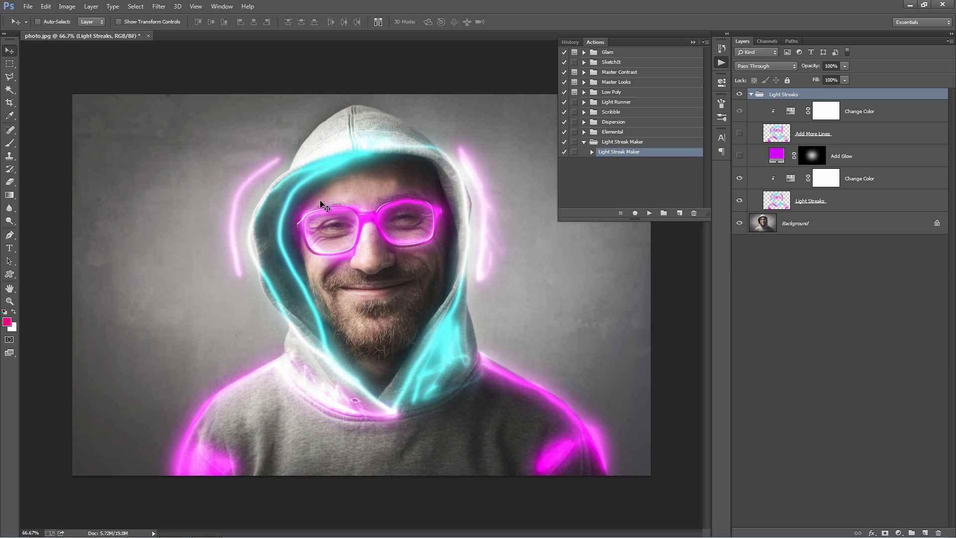
left_click(690, 43)
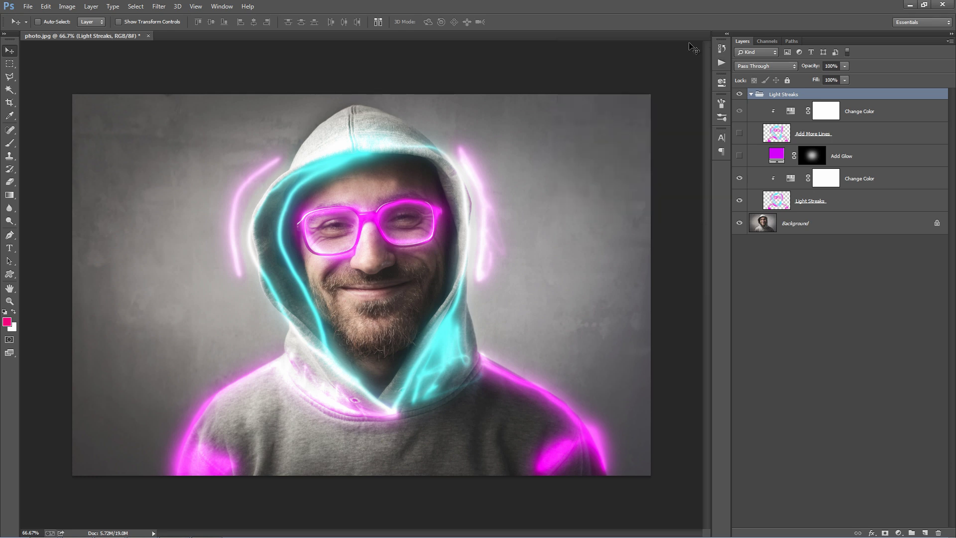
left_click(751, 95)
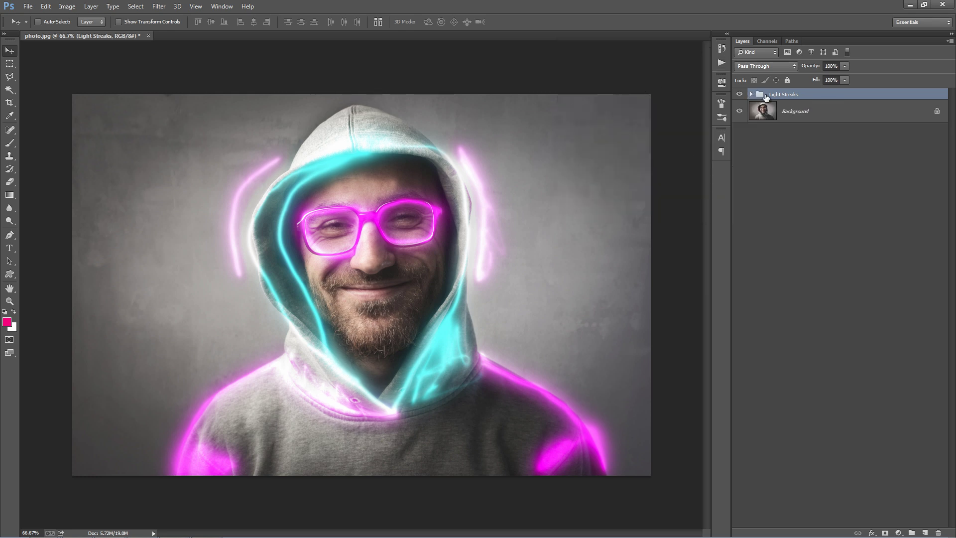
mouse_move(409, 248)
left_mouse_down()
mouse_move(273, 193)
mouse_move(243, 215)
mouse_move(303, 181)
mouse_move(420, 214)
left_mouse_up()
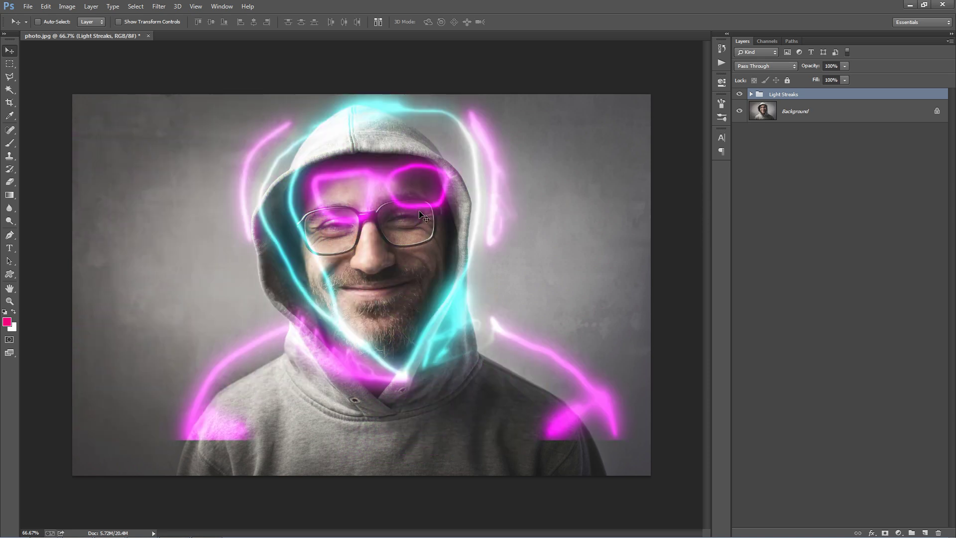
key("ctrl+z")
Expand the group, test-move the Light Streaks layer, then undo the move
left_click(751, 94)
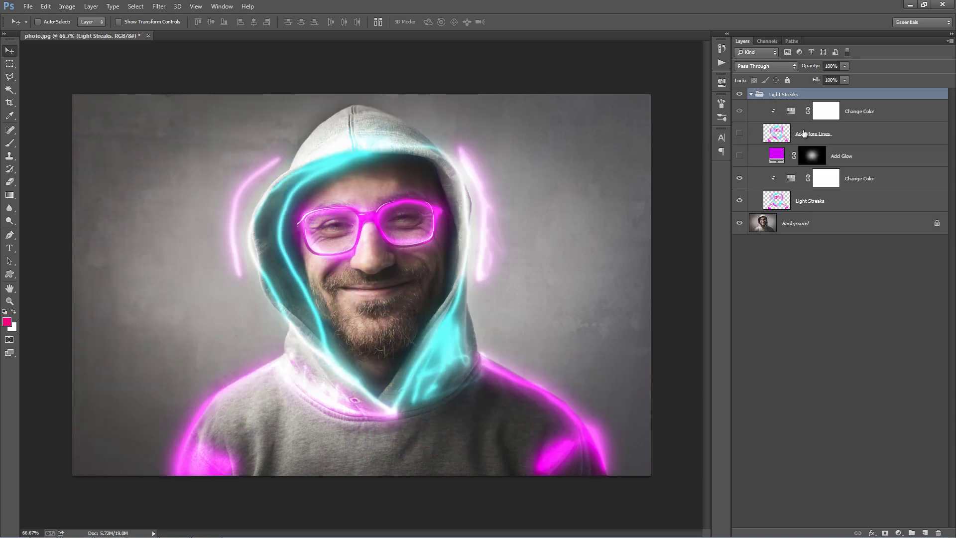
left_click(858, 209)
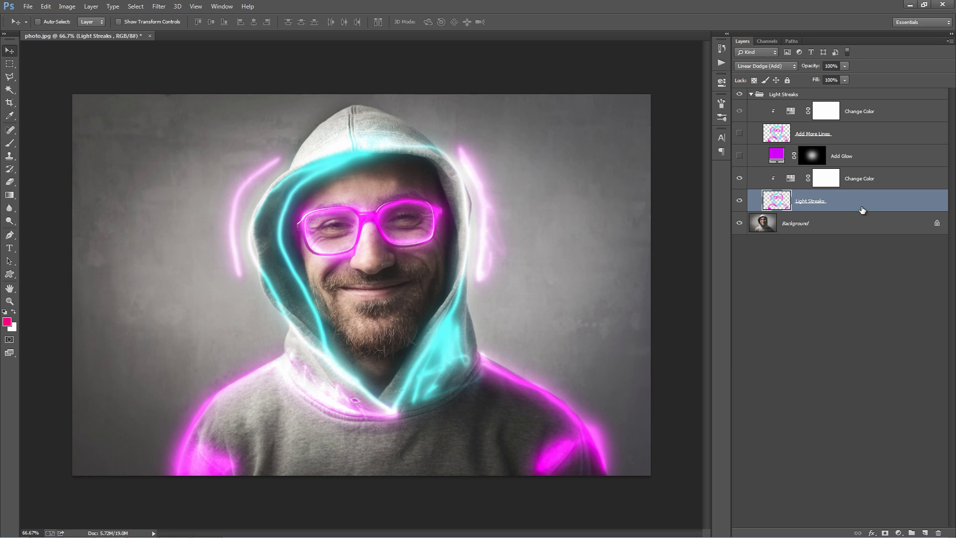
mouse_move(376, 275)
left_mouse_down()
mouse_move(493, 255)
mouse_move(506, 225)
mouse_move(491, 209)
mouse_move(319, 237)
left_mouse_up()
key("ctrl+z")
Set the lower Change Color layer's hue to -139 for yellow and cyan streaks
left_click(866, 185)
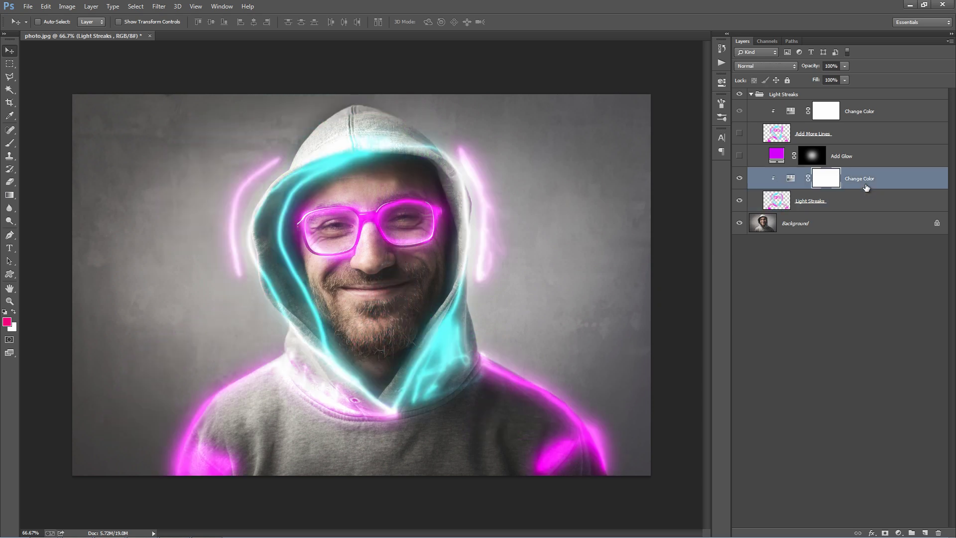
double_click(791, 182)
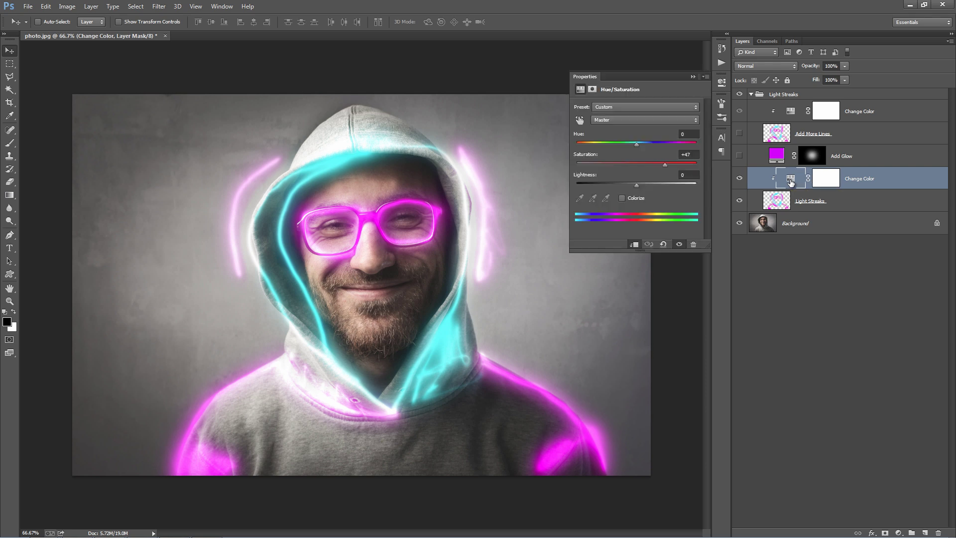
left_click_drag(638, 144, 586, 141)
left_click(692, 76)
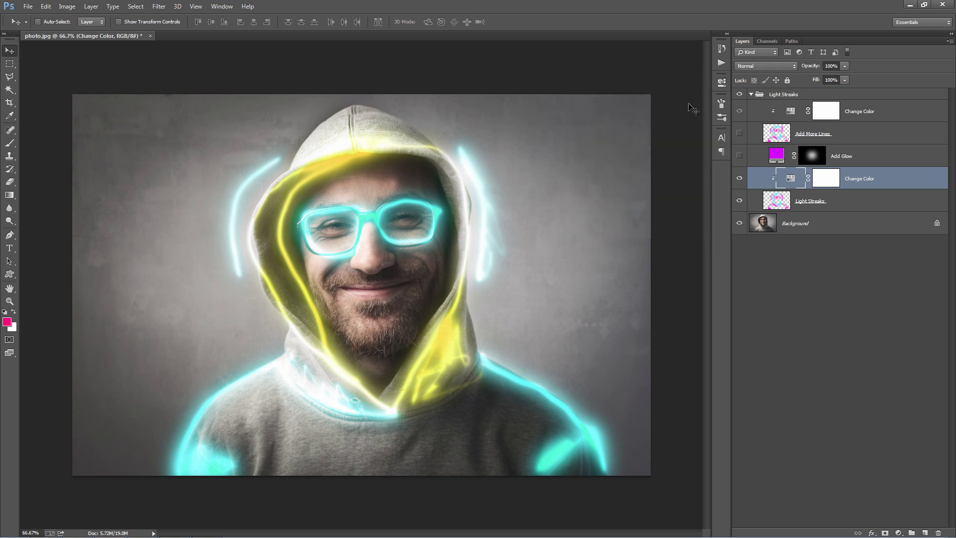
Make the Add Glow layer visible and change its fill to blue #0da7ff
left_click(885, 163)
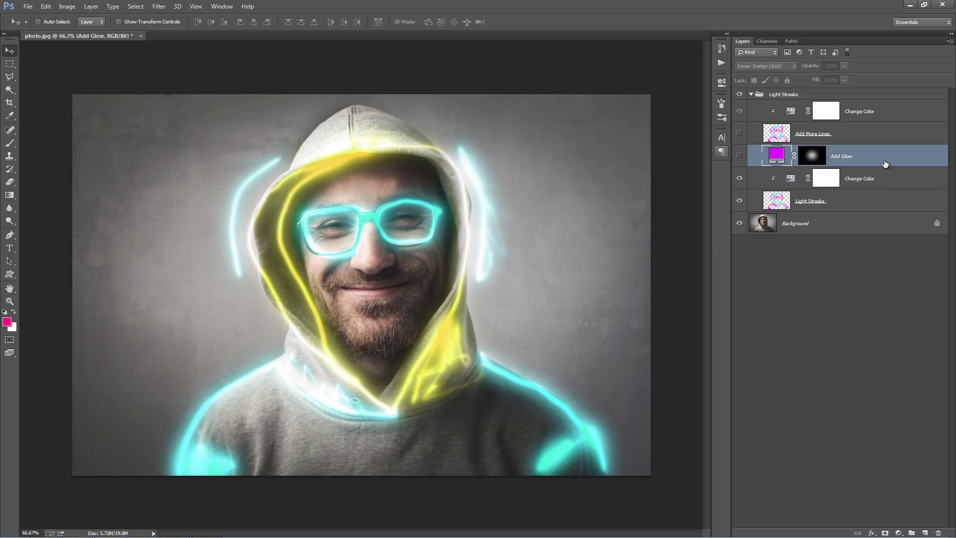
left_click(739, 156)
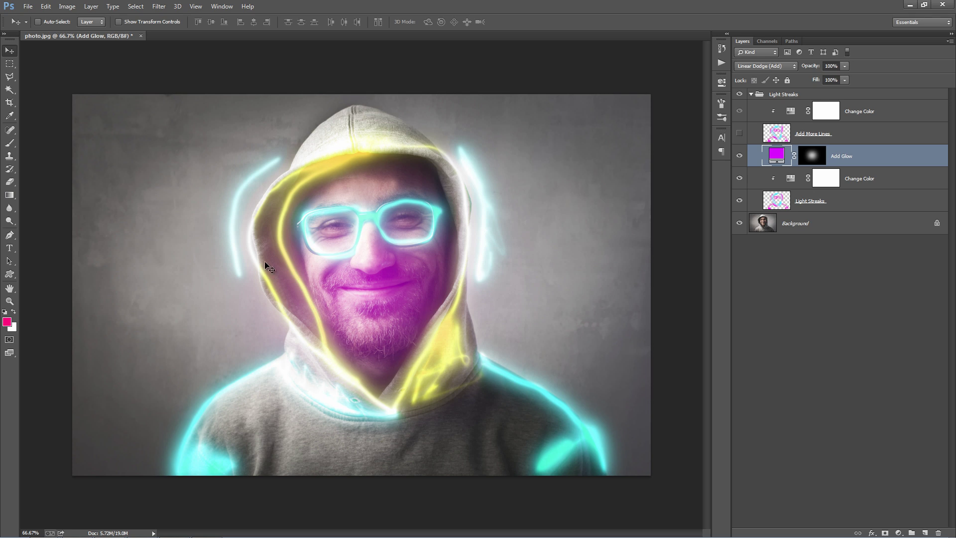
double_click(779, 157)
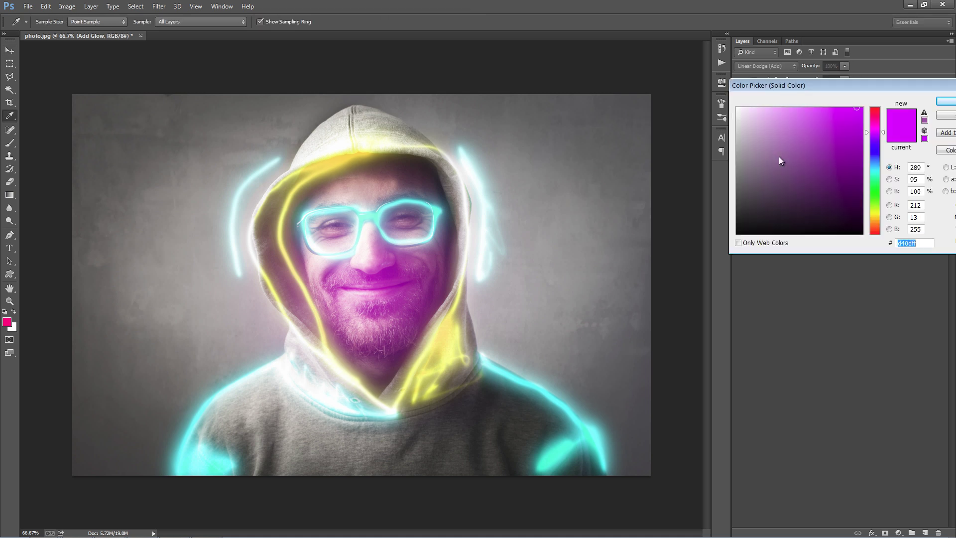
left_click(875, 165)
left_click_drag(875, 166, 875, 163)
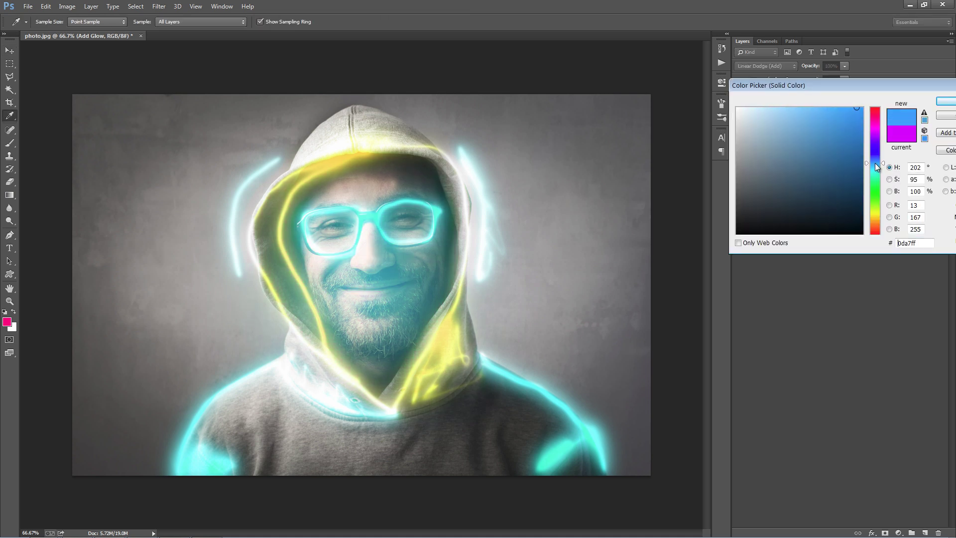
left_click(947, 101)
Drag the Add Glow mask up and left over the hood
left_click(813, 156)
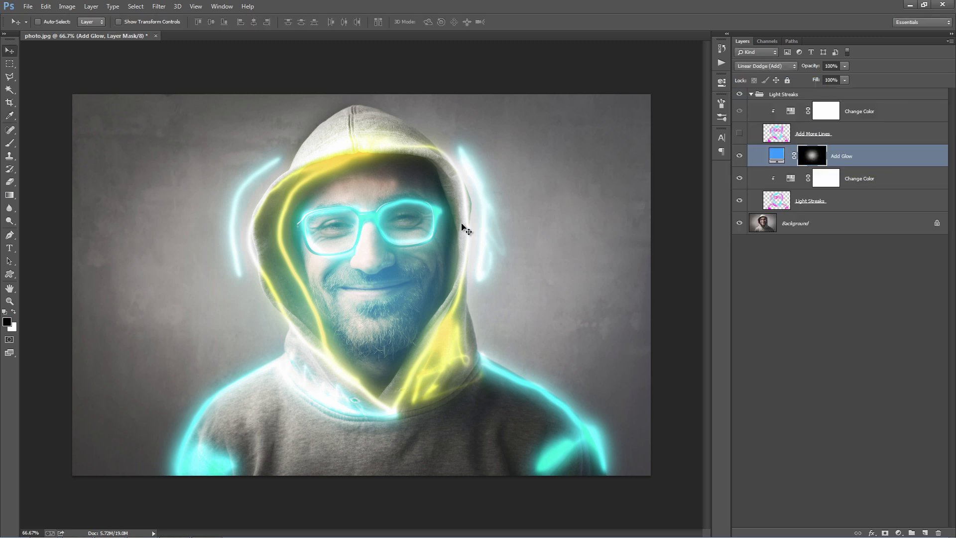
left_click_drag(421, 292, 322, 219)
left_click_drag(315, 187, 324, 207)
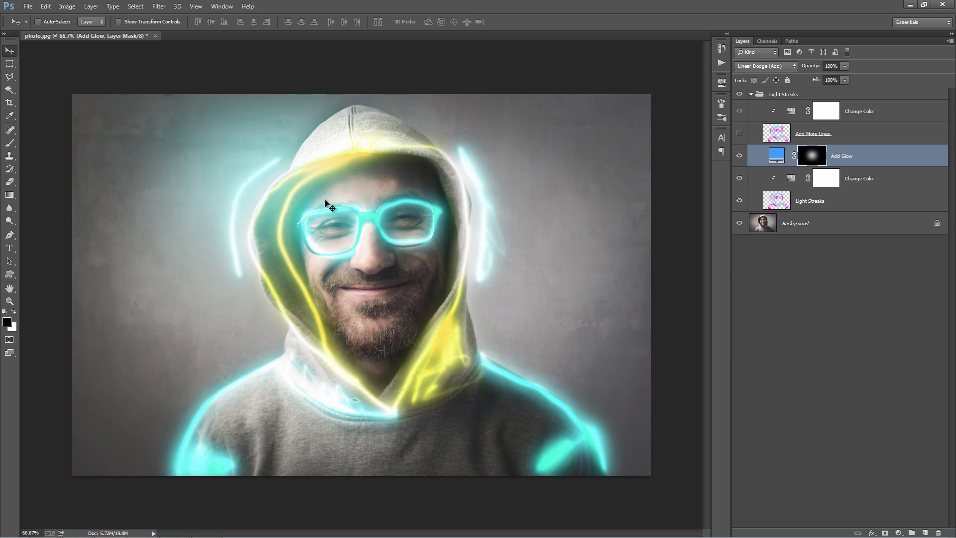
Duplicate the Add Glow layer and move the copy down and right
right_click(863, 160)
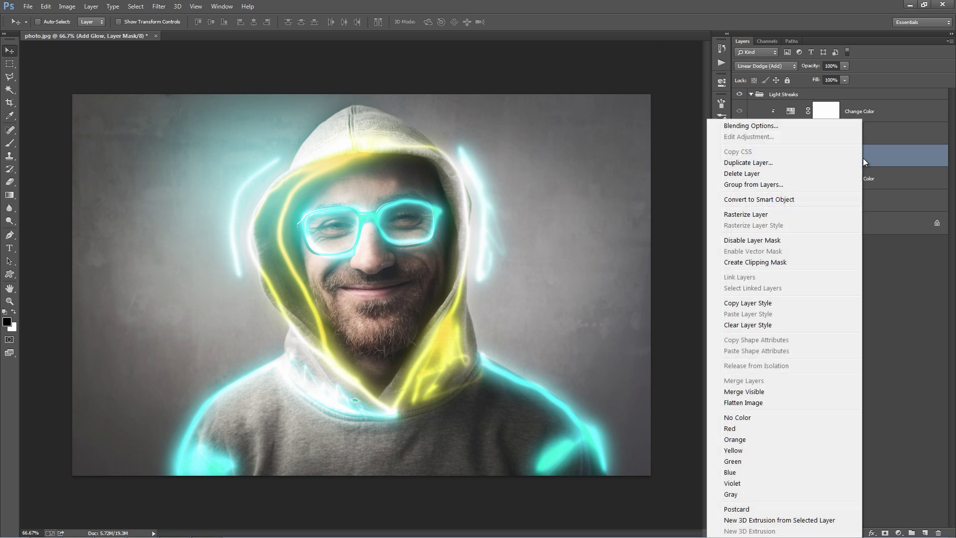
left_click(808, 162)
left_click(568, 164)
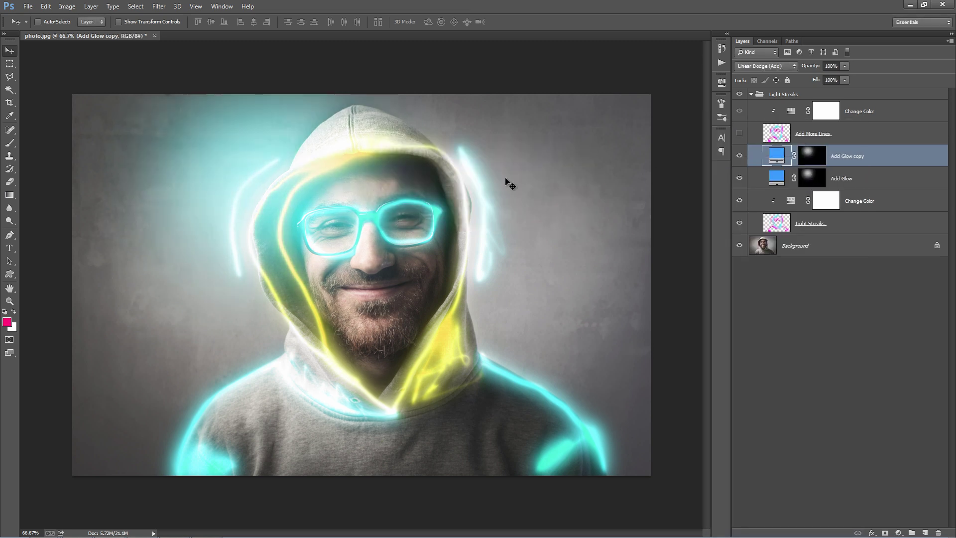
left_click_drag(284, 141, 494, 310)
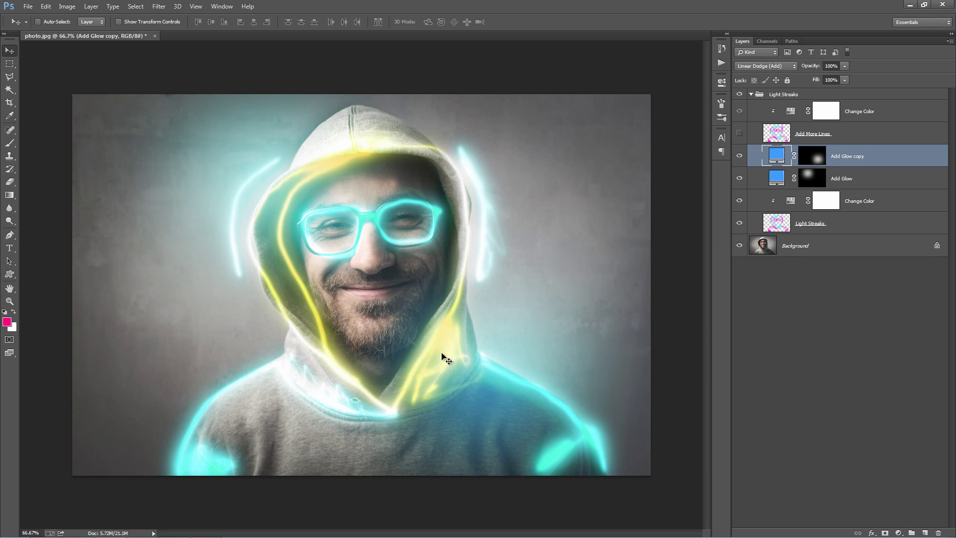
Make the glow copy yellow #ebff0d at 78% opacity and nudge it into place
double_click(776, 156)
left_click(876, 213)
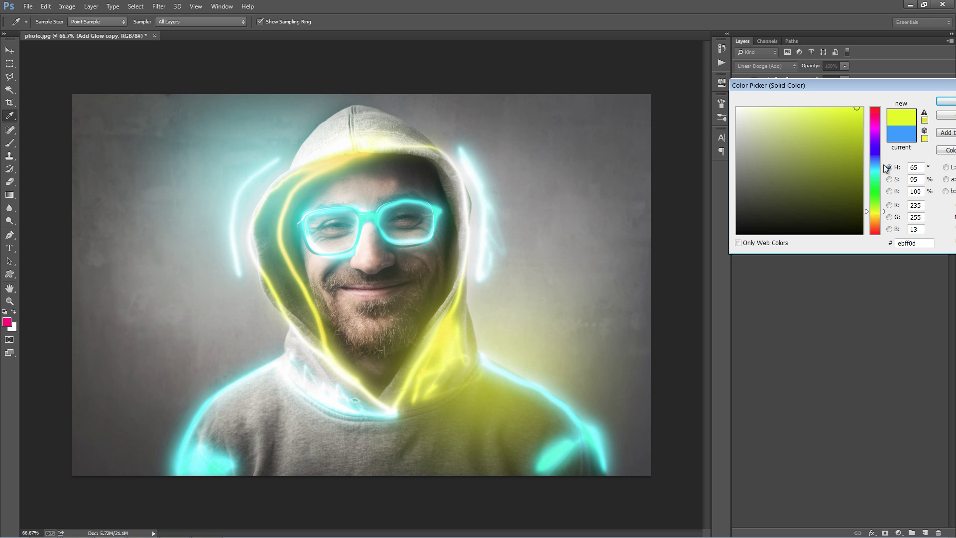
left_click(946, 102)
left_click_drag(810, 68, 799, 66)
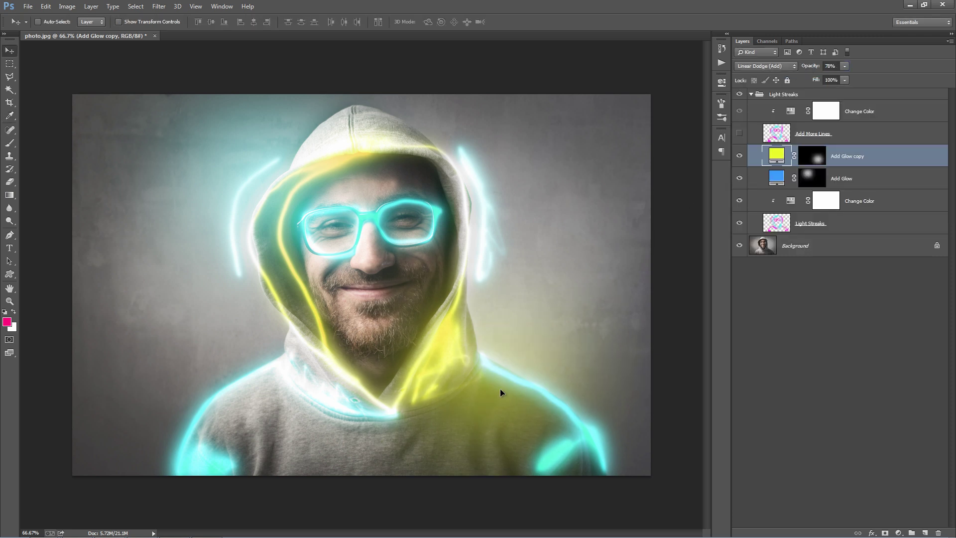
left_click_drag(497, 390, 483, 389)
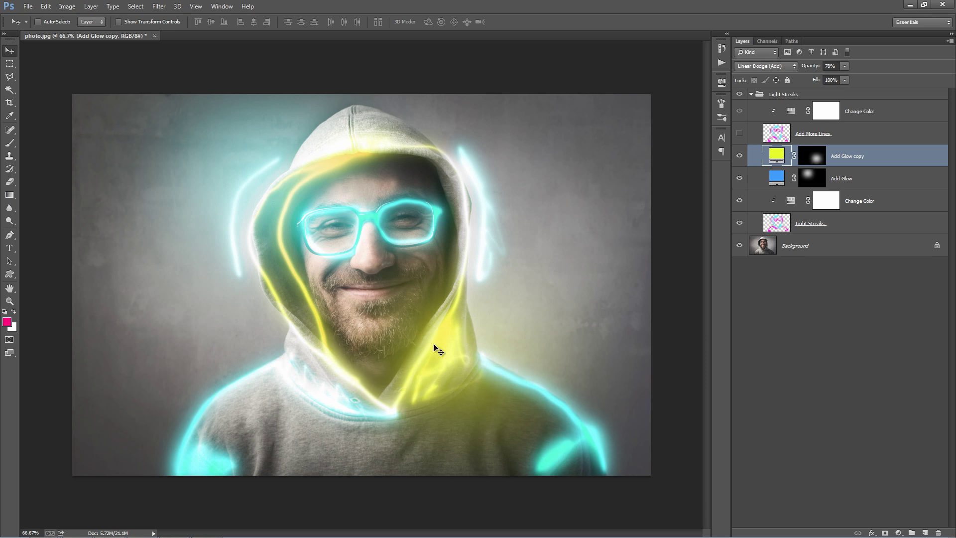
left_click(464, 376)
Make the Add More Lines layer visible to reveal the extra pink, yellow and cyan streaks
left_click(857, 136)
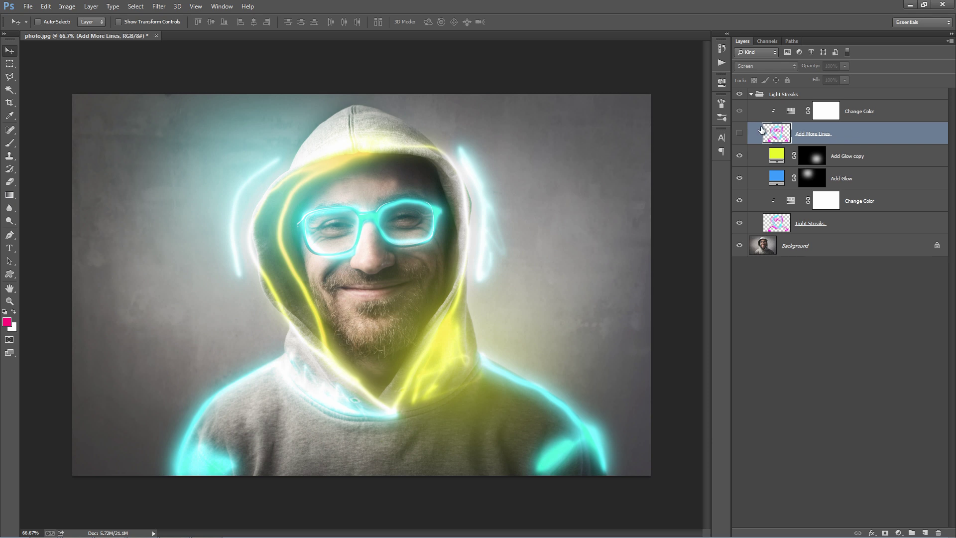
left_click(739, 133)
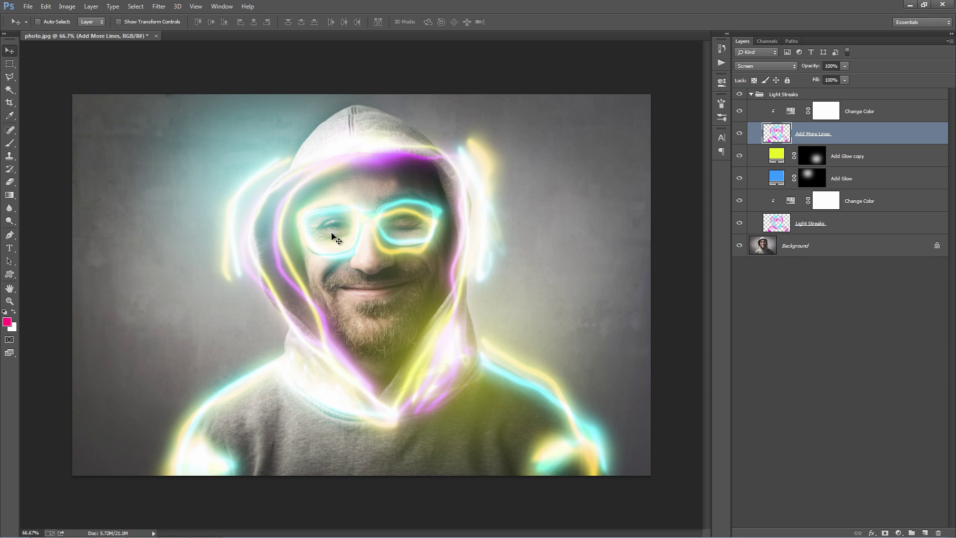
Set the top Change Color hue to -85, turning the extra lines green and blue, and collapse Light Streaks
double_click(791, 113)
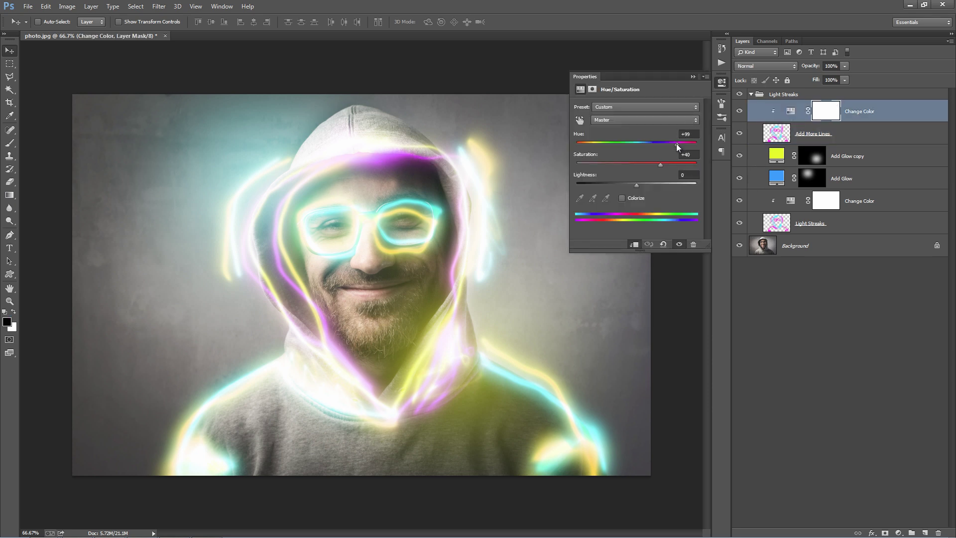
mouse_move(676, 143)
left_mouse_down()
mouse_move(588, 141)
mouse_move(600, 143)
left_mouse_up()
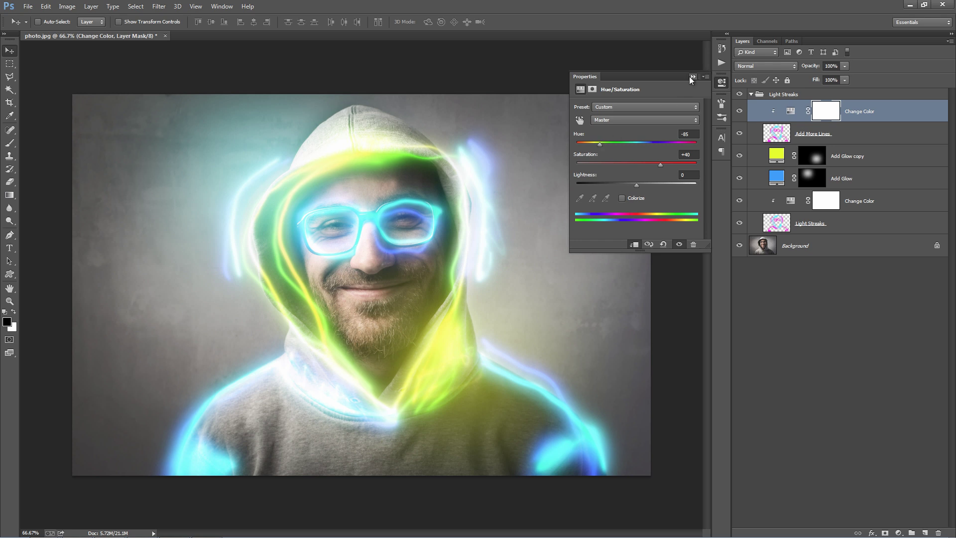
left_click(692, 76)
left_click(751, 94)
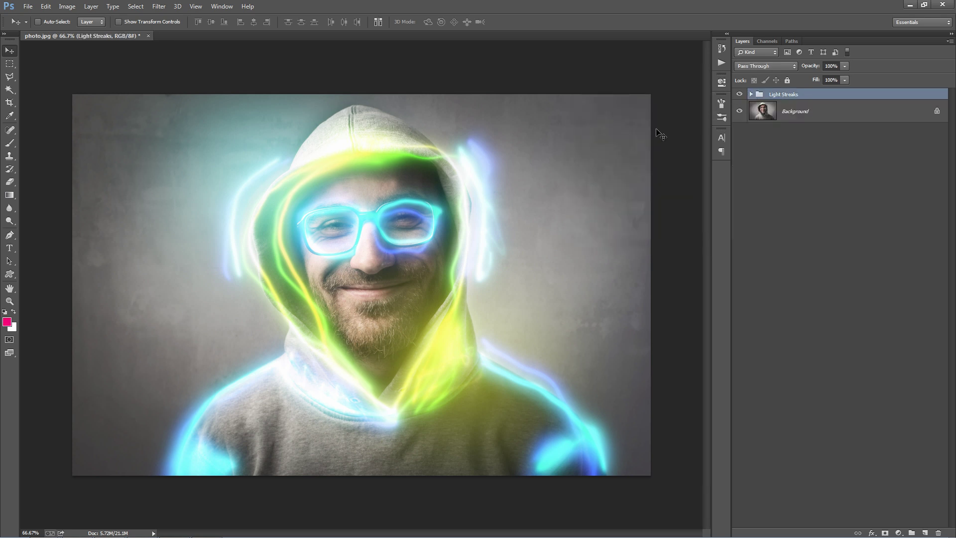